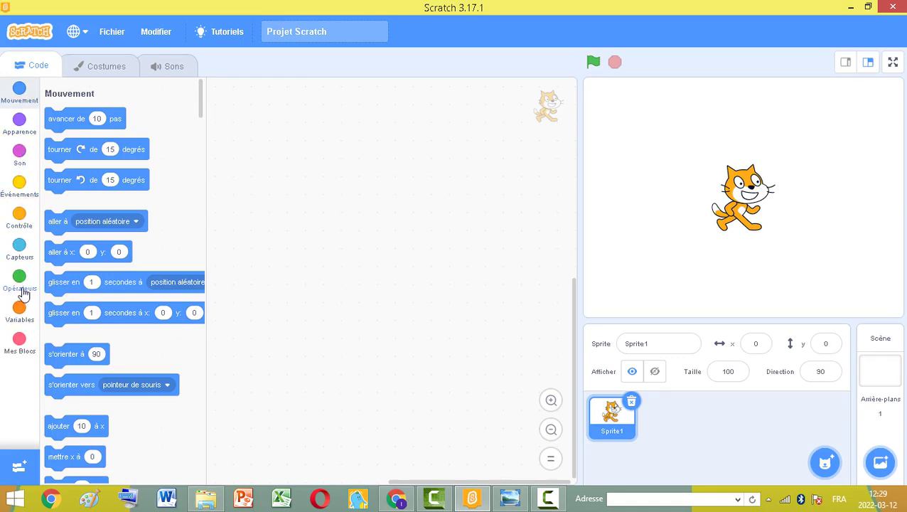
{"action": "left_click", "coordinate": [89, 35]}
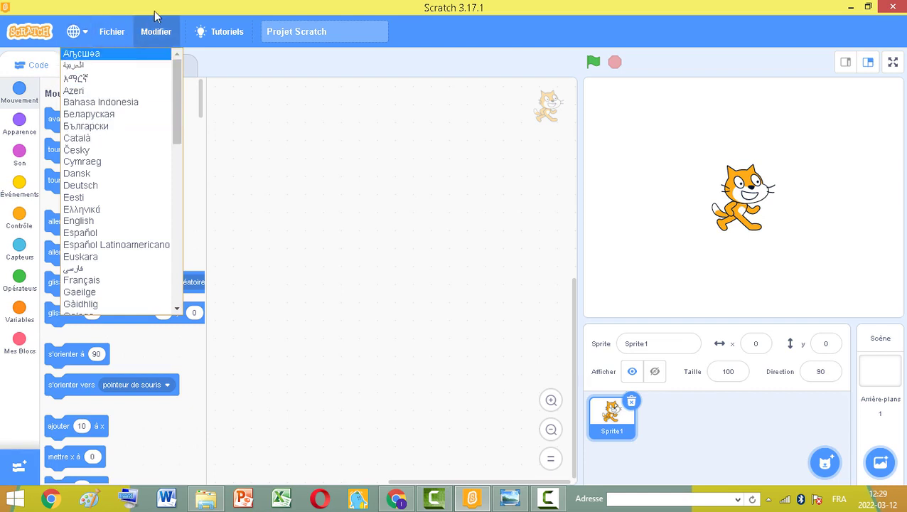
{"action": "left_click", "coordinate": [194, 8]}
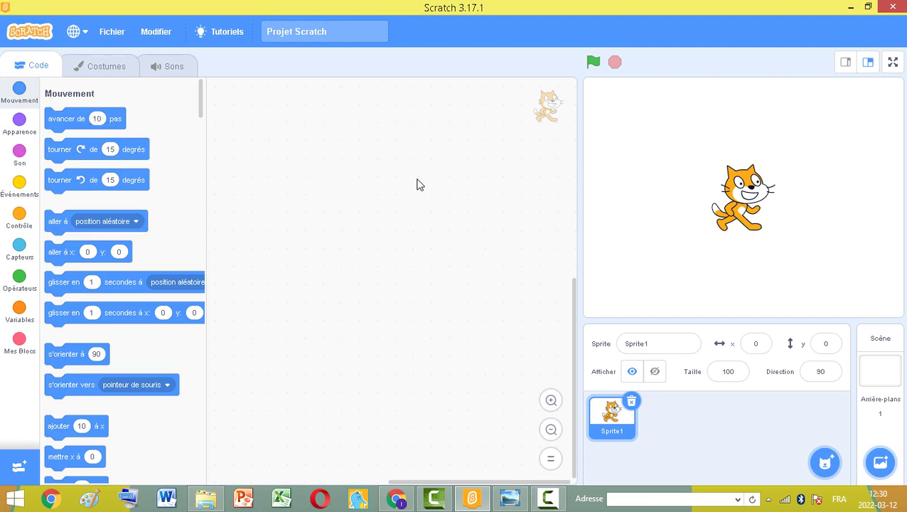
Step: Place an "avancer de 10 pas" block in the script area and remove it again
{"action": "left_click_drag", "start_coordinate": [110, 120], "coordinate": [135, 121]}
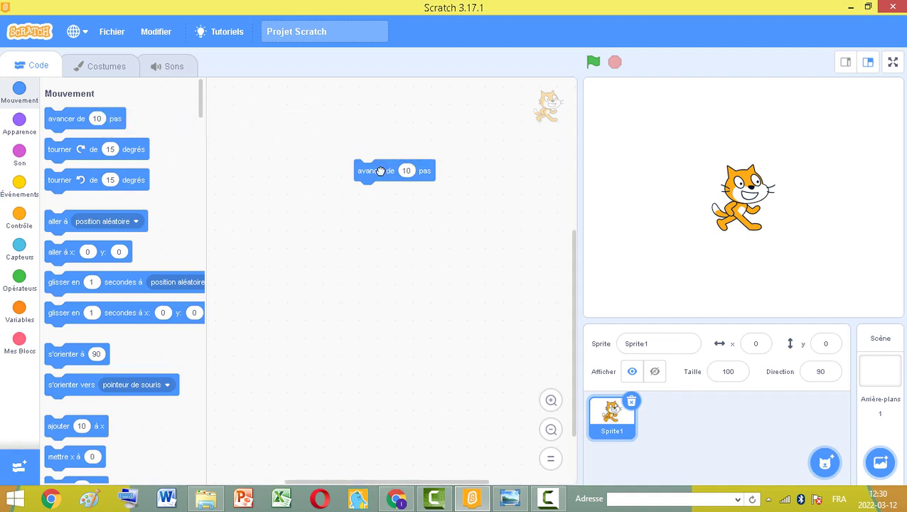
{"action": "left_click_drag", "start_coordinate": [380, 171], "coordinate": [115, 187]}
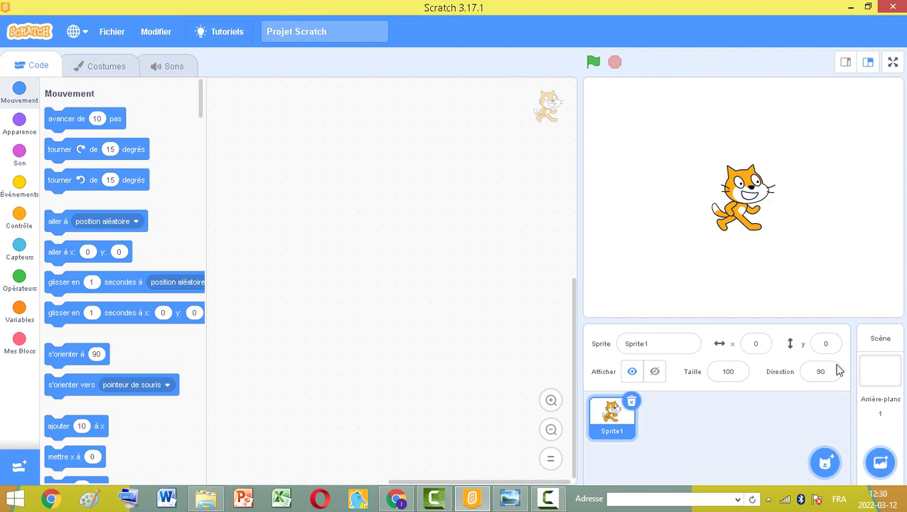
Step: Open the backdrop library and check which backdrop and category the textbook page P-22.jpg asks for in the photo viewer
{"action": "mouse_move", "coordinate": [882, 463]}
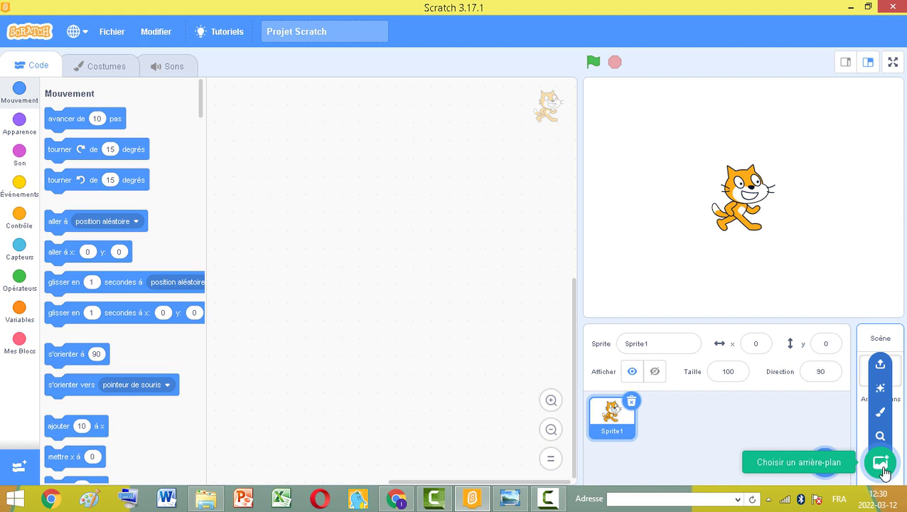
{"action": "mouse_move", "coordinate": [824, 463]}
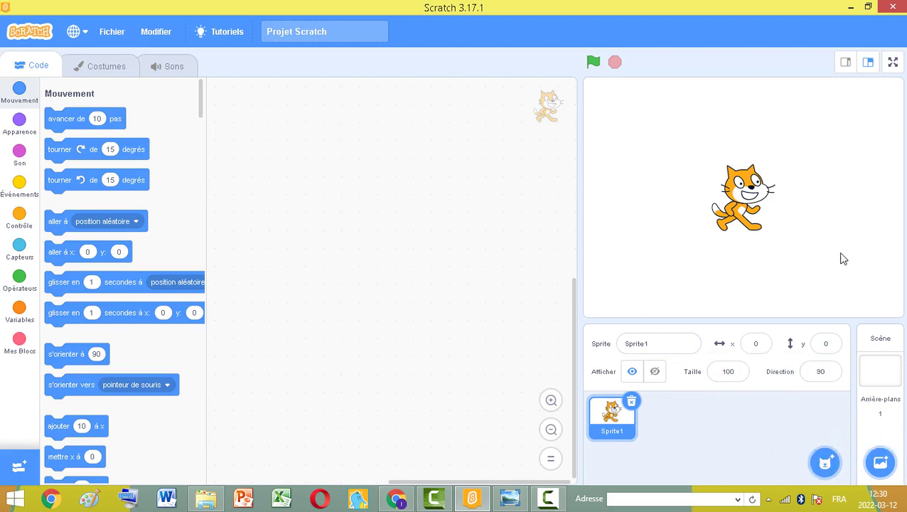
{"action": "left_click", "coordinate": [880, 465]}
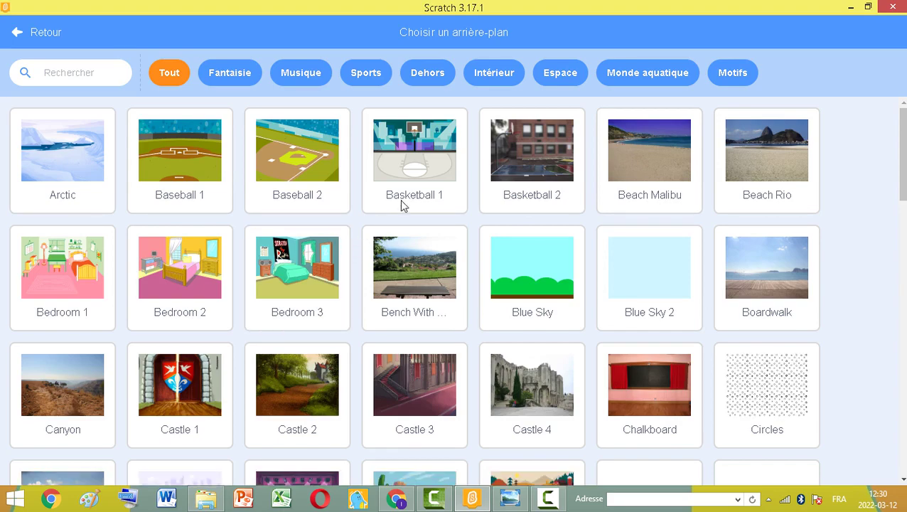
{"action": "left_click", "coordinate": [510, 498]}
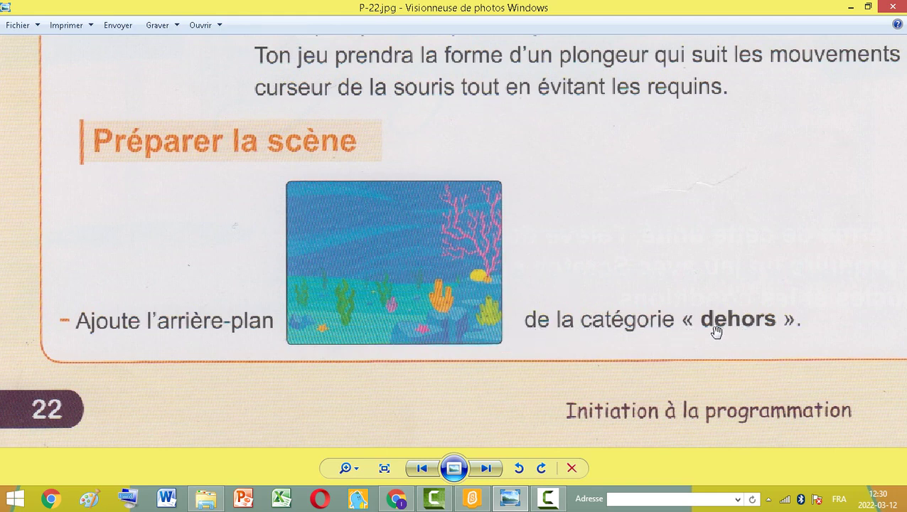
{"action": "left_click", "coordinate": [473, 499]}
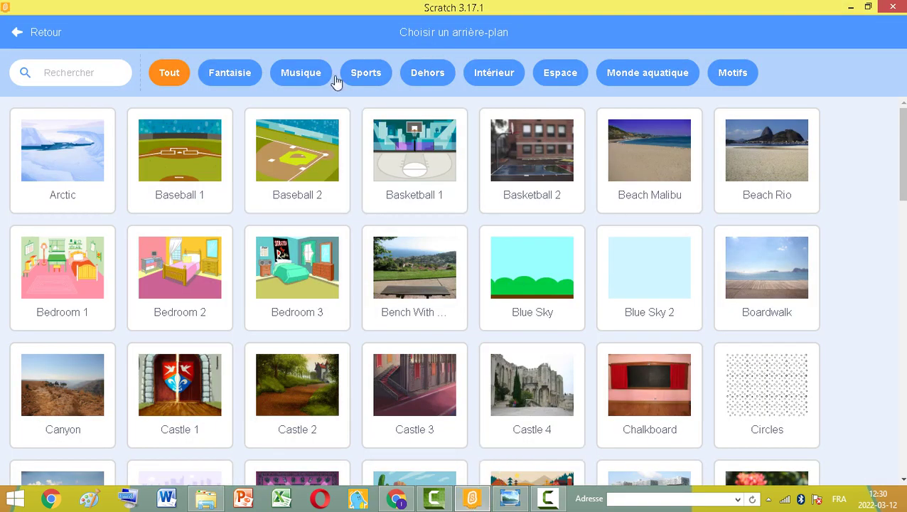
Step: Search the backdrop library for "dehors", compare with page P-22.jpg, and clear the search
{"action": "left_click", "coordinate": [76, 72]}
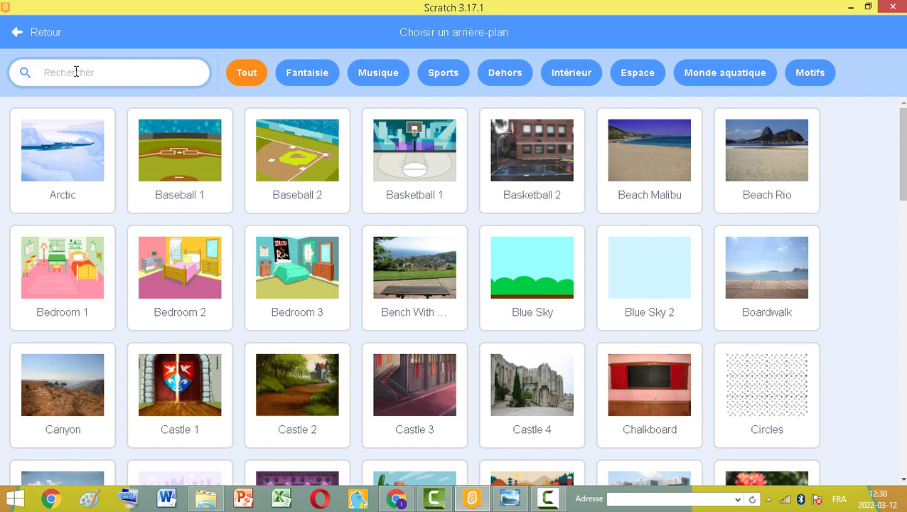
{"action": "type", "text": "d"}
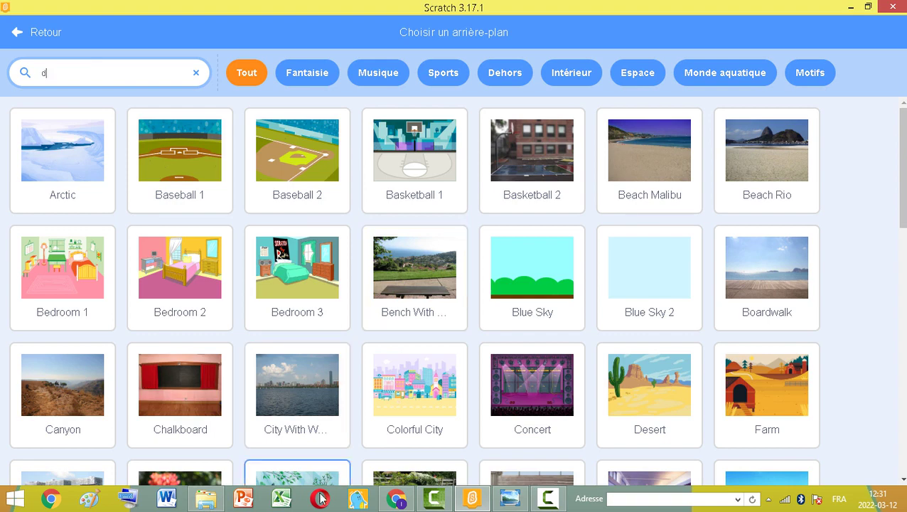
{"action": "left_click", "coordinate": [512, 501]}
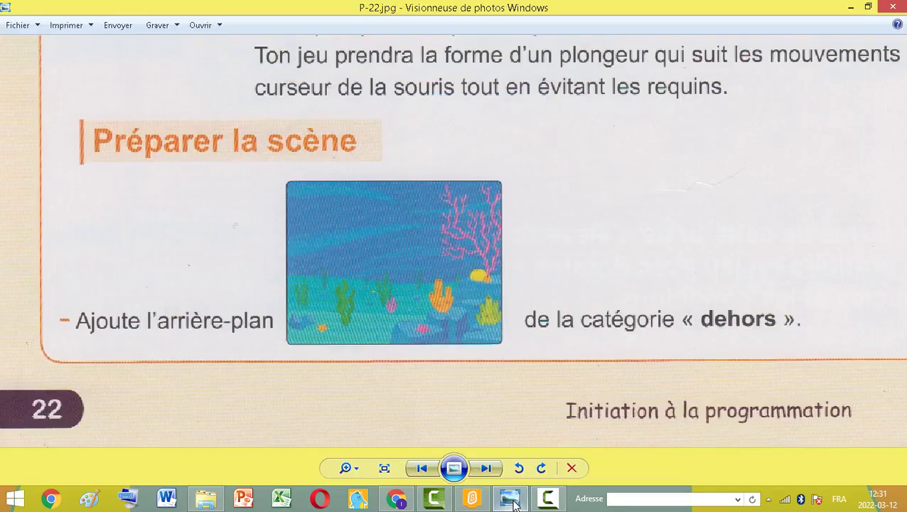
{"action": "left_click", "coordinate": [512, 501]}
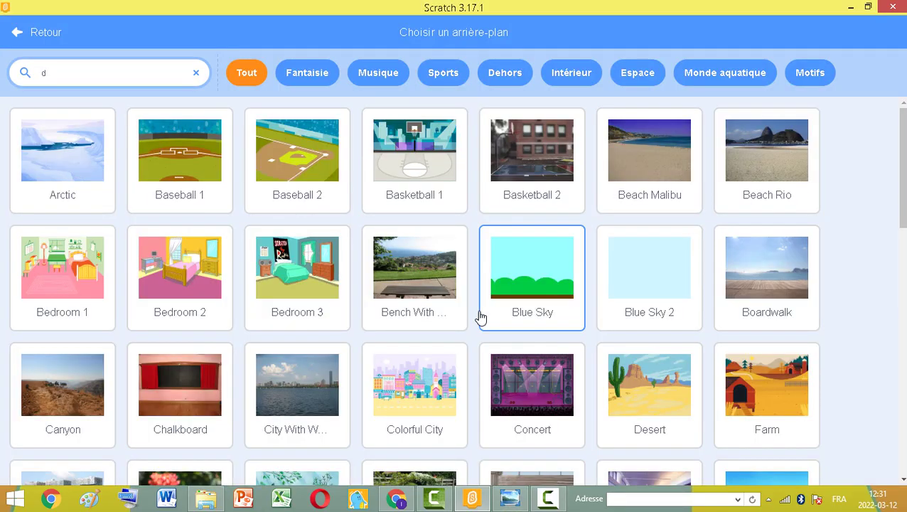
{"action": "type", "text": "dehor"}
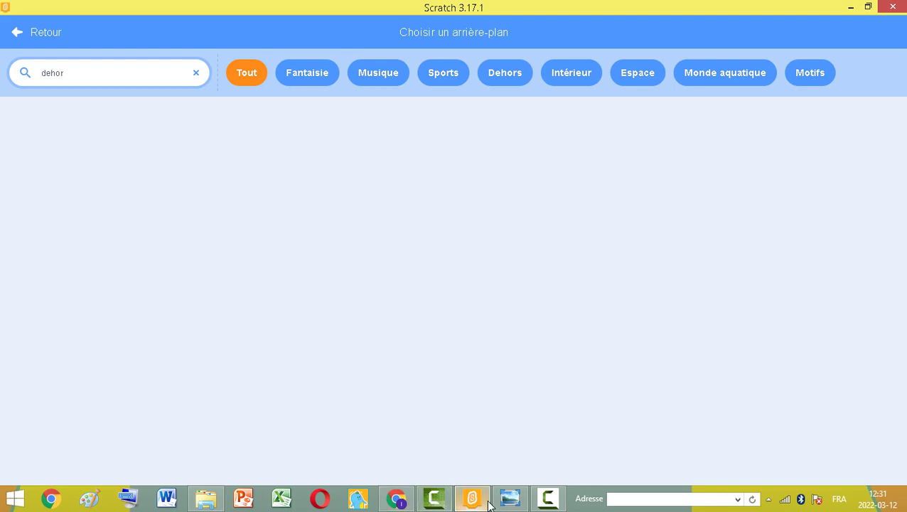
{"action": "left_click", "coordinate": [511, 499]}
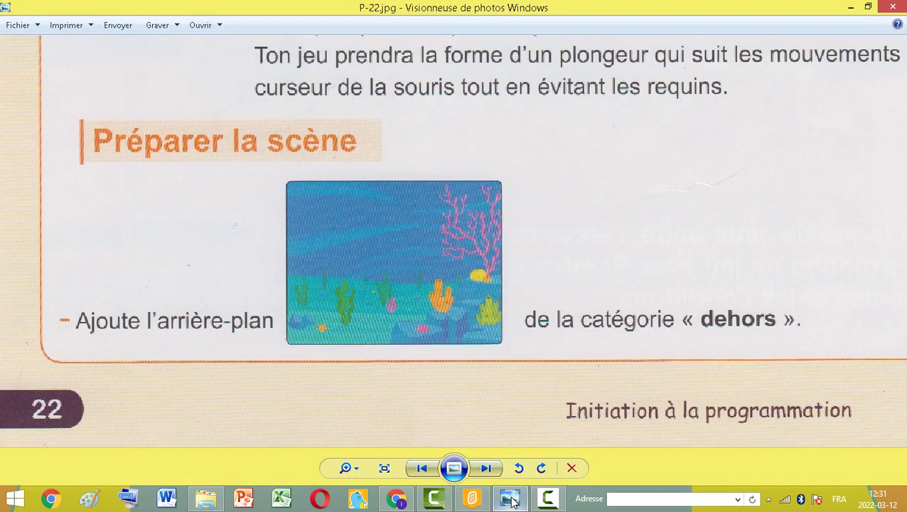
{"action": "left_click", "coordinate": [512, 500]}
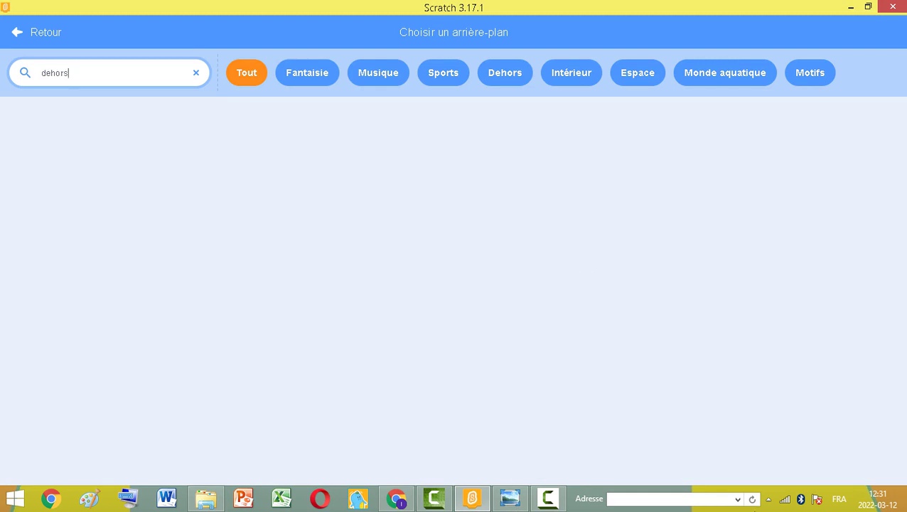
{"action": "left_click", "coordinate": [197, 72]}
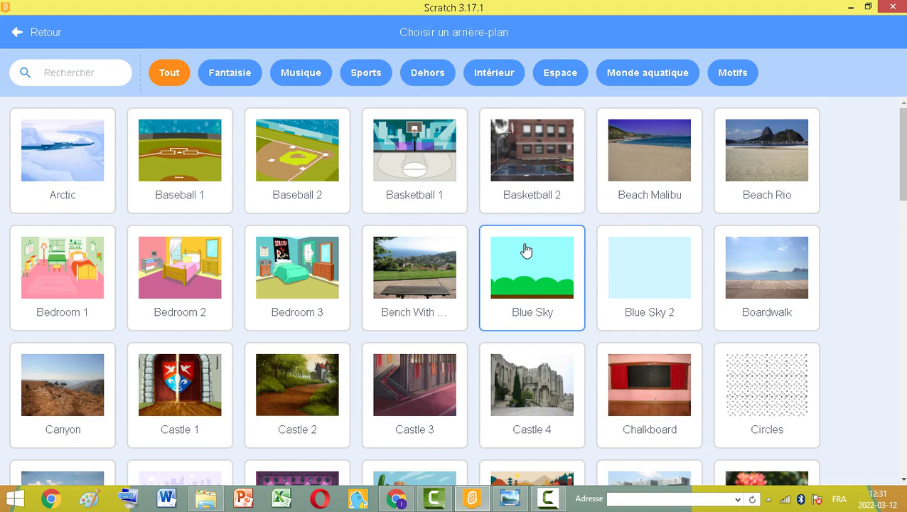
Step: Find the Underwater 1 backdrop in the full library and add it to the stage
{"action": "scroll", "coordinate": [525, 250], "scroll_direction": "down", "scroll_amount": 7}
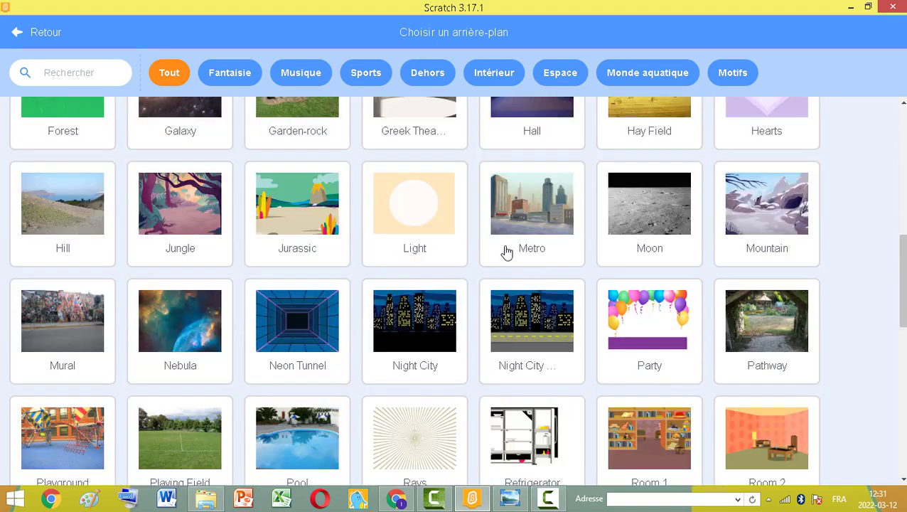
{"action": "scroll", "coordinate": [506, 253], "scroll_direction": "down", "scroll_amount": 2}
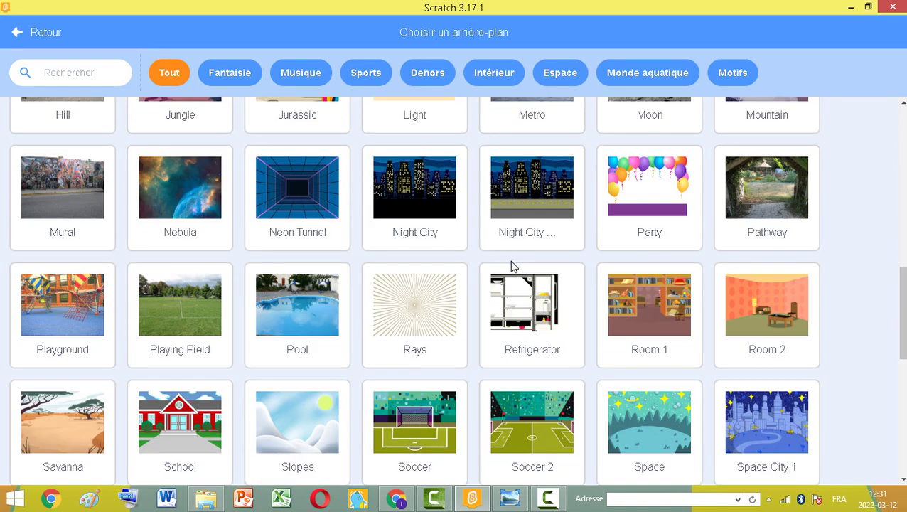
{"action": "scroll", "coordinate": [522, 306], "scroll_direction": "down", "scroll_amount": 5}
{"action": "scroll", "coordinate": [522, 311], "scroll_direction": "down", "scroll_amount": 3}
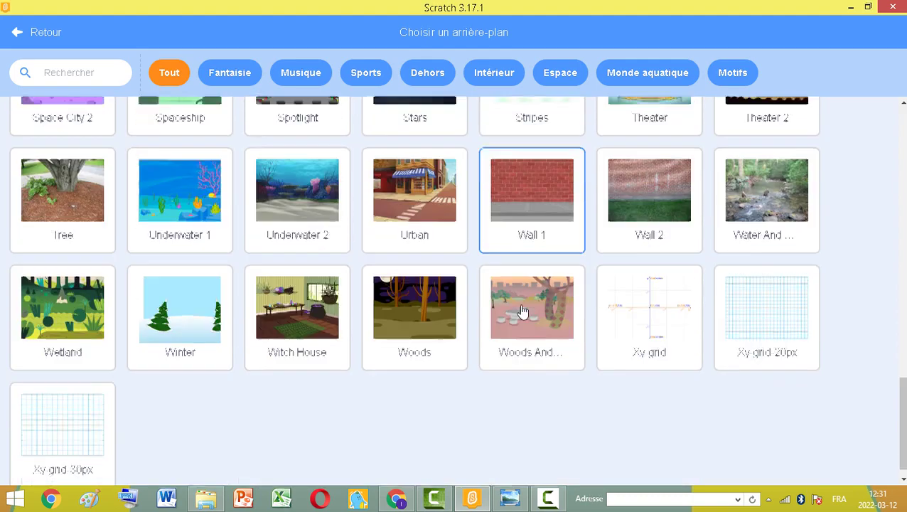
{"action": "scroll", "coordinate": [568, 337], "scroll_direction": "up", "scroll_amount": 7}
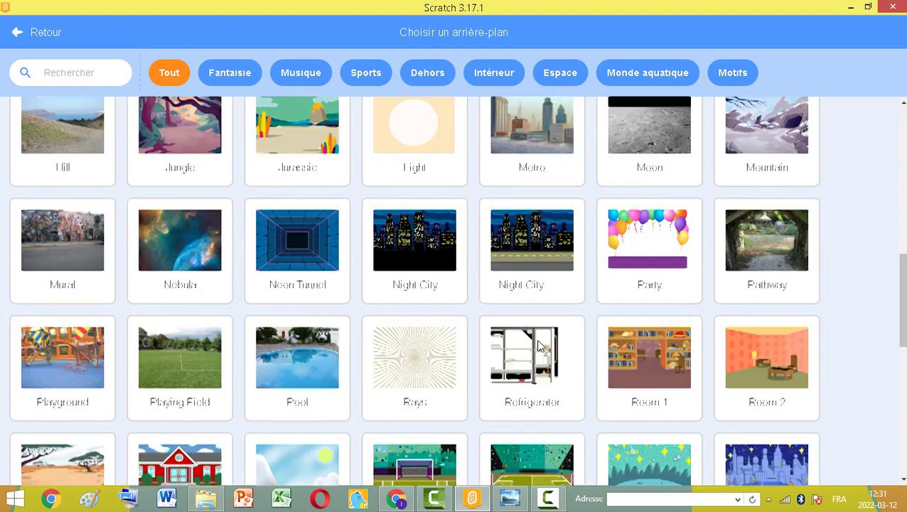
{"action": "scroll", "coordinate": [536, 339], "scroll_direction": "down", "scroll_amount": 5}
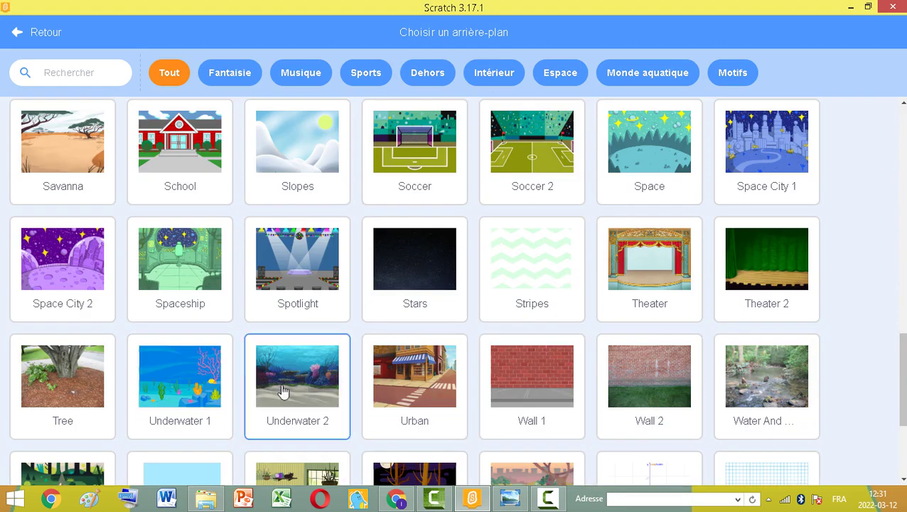
{"action": "left_click", "coordinate": [202, 392]}
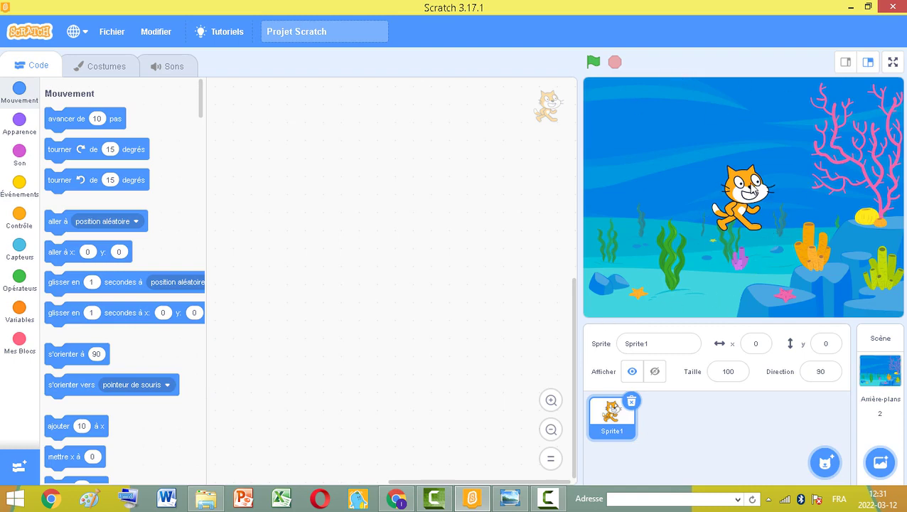
Step: Delete the default cat sprite from the project
{"action": "left_click_drag", "start_coordinate": [761, 221], "coordinate": [698, 199]}
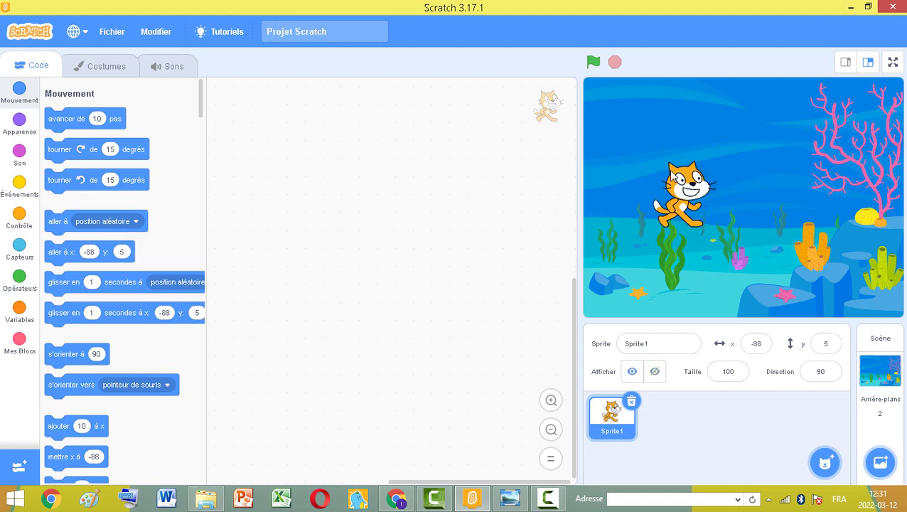
{"action": "left_click", "coordinate": [631, 402]}
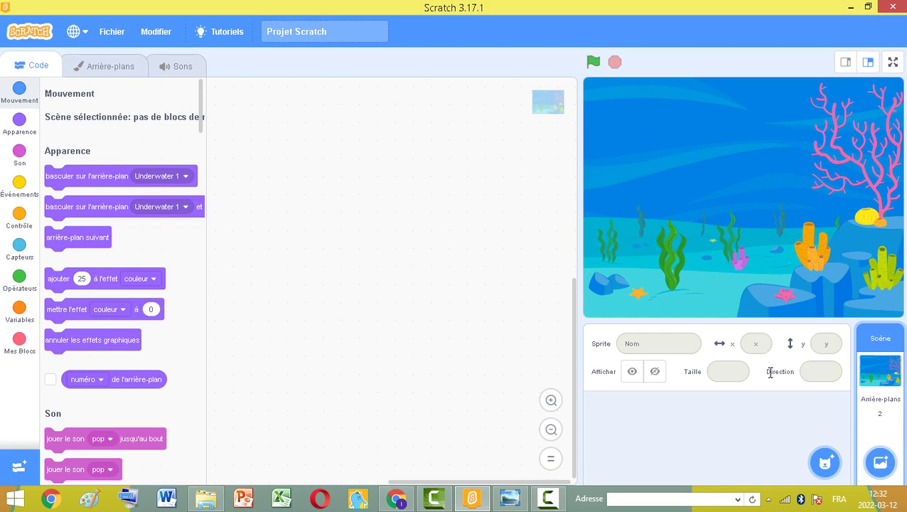
Step: Switch to the photo viewer and read the textbook page P-23.jpg for which sprites to add, resize and delete
{"action": "left_click", "coordinate": [509, 498]}
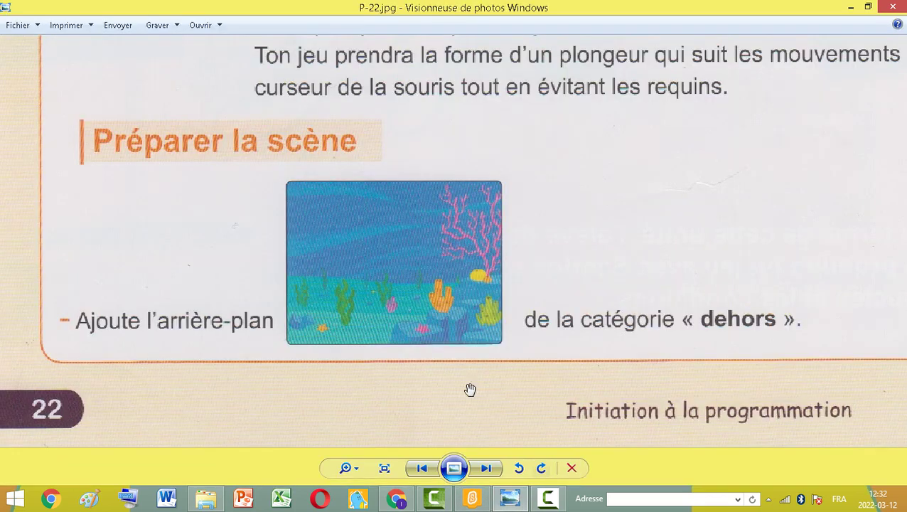
{"action": "left_click", "coordinate": [486, 467]}
{"action": "scroll", "coordinate": [518, 302], "scroll_direction": "up", "scroll_amount": 2}
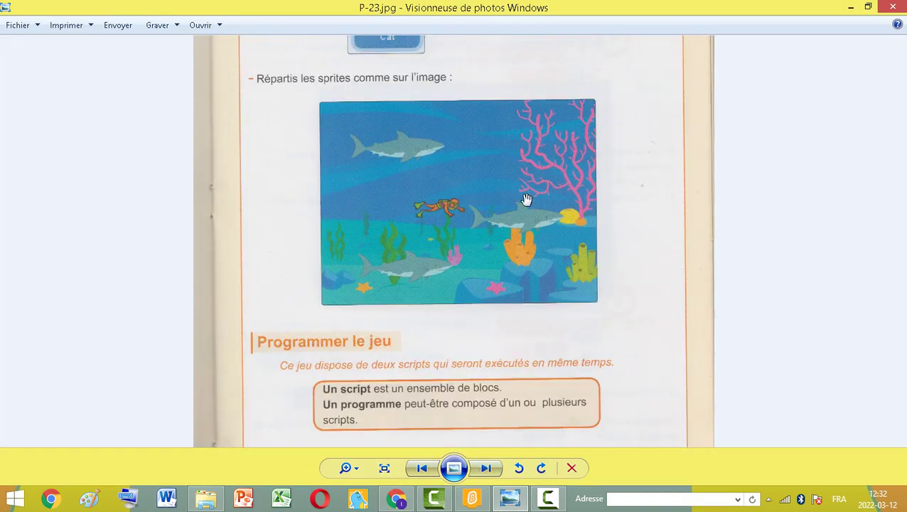
{"action": "left_click_drag", "start_coordinate": [525, 206], "coordinate": [505, 398]}
{"action": "scroll", "coordinate": [554, 297], "scroll_direction": "up", "scroll_amount": 2}
{"action": "left_click_drag", "start_coordinate": [537, 329], "coordinate": [530, 383]}
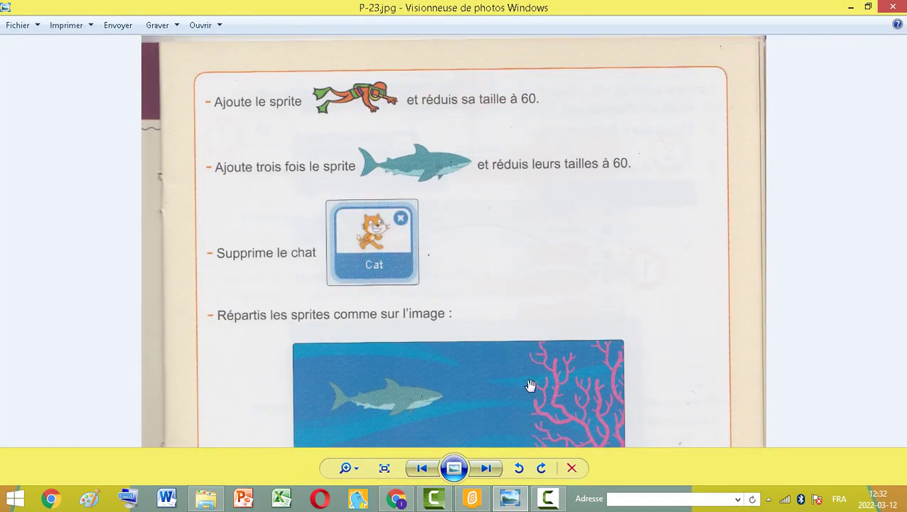
{"action": "scroll", "coordinate": [534, 271], "scroll_direction": "up", "scroll_amount": 1}
{"action": "scroll", "coordinate": [533, 271], "scroll_direction": "up", "scroll_amount": 1}
{"action": "left_click_drag", "start_coordinate": [515, 247], "coordinate": [486, 320]}
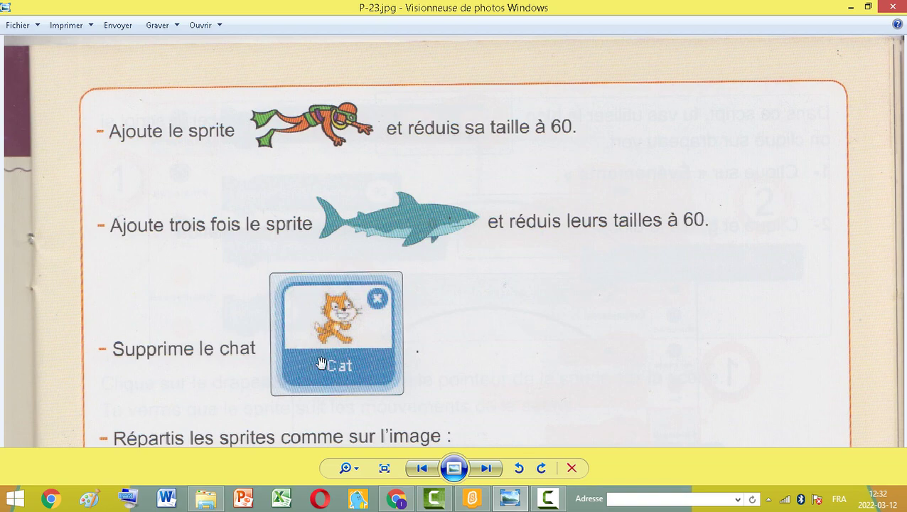
Step: Examine the illustration on page P-23.jpg showing how the diver and shark sprites are arranged on the stage
{"action": "left_click_drag", "start_coordinate": [415, 358], "coordinate": [450, 163]}
{"action": "scroll", "coordinate": [451, 153], "scroll_direction": "down", "scroll_amount": 2}
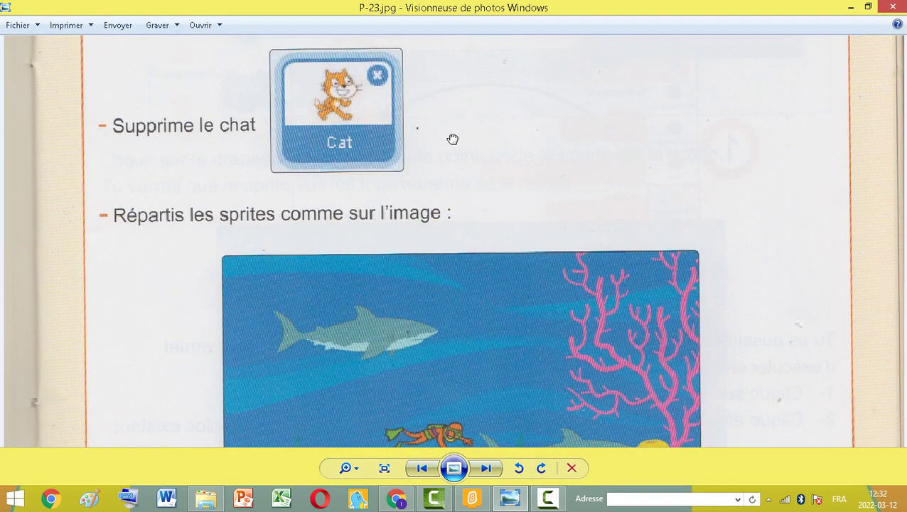
{"action": "scroll", "coordinate": [427, 188], "scroll_direction": "down", "scroll_amount": 3}
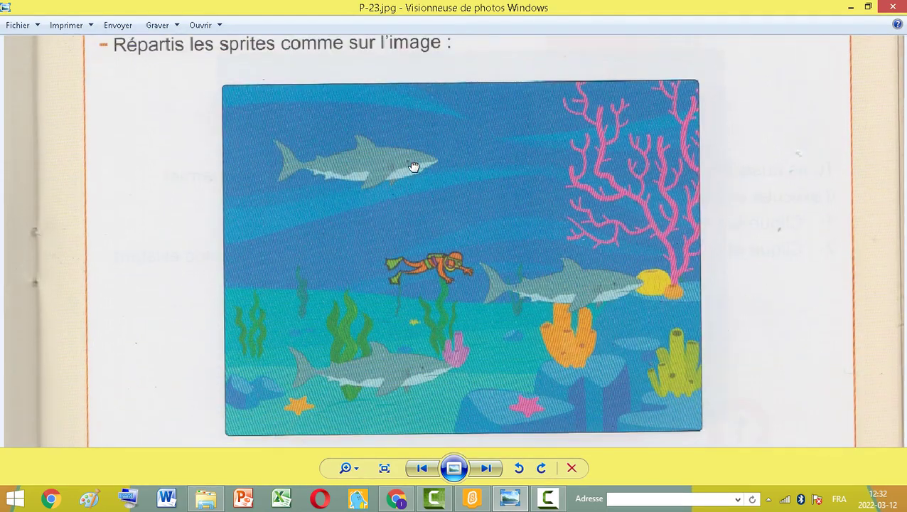
{"action": "left_click_drag", "start_coordinate": [414, 166], "coordinate": [411, 181]}
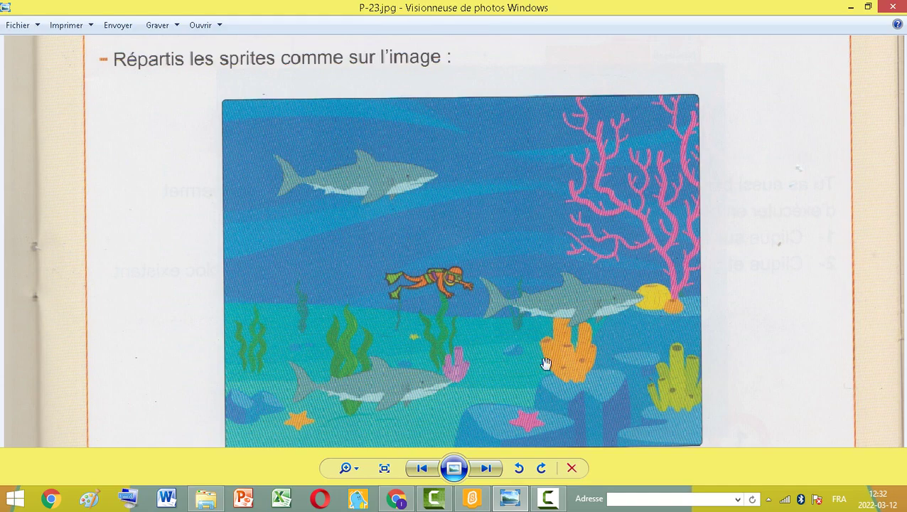
Step: Switch back to Scratch and add the Diver2 sprite from the sprite library
{"action": "left_click", "coordinate": [475, 501]}
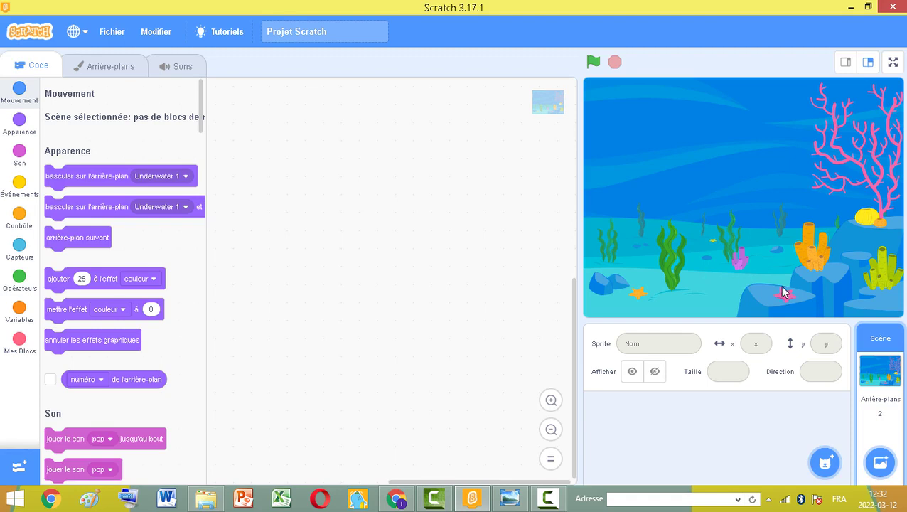
{"action": "mouse_move", "coordinate": [823, 471]}
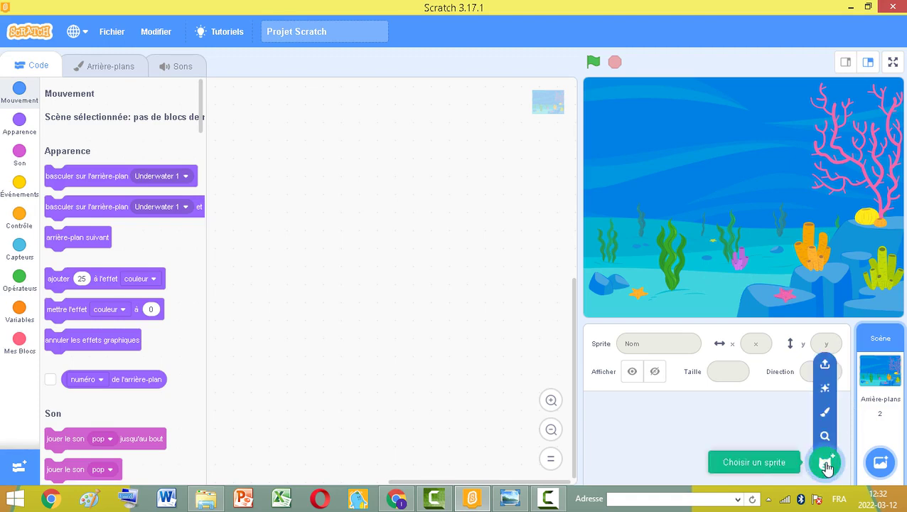
{"action": "left_click", "coordinate": [824, 463]}
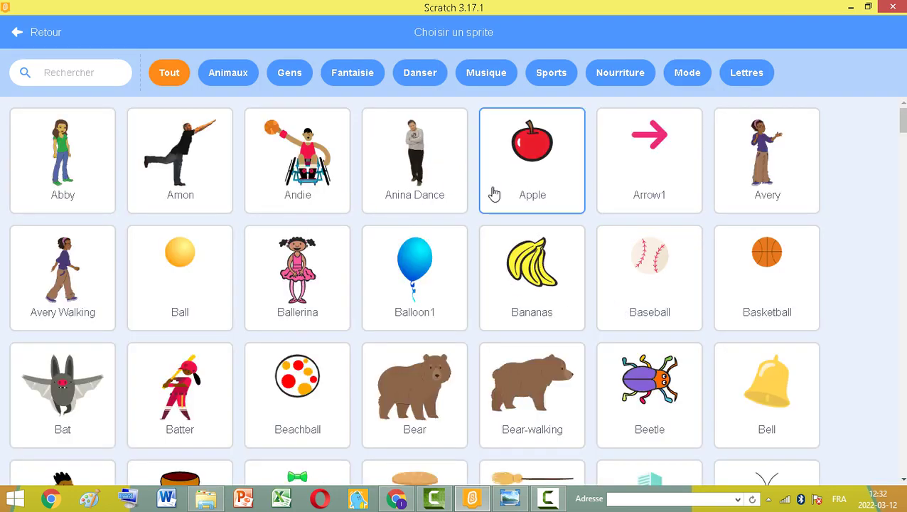
{"action": "scroll", "coordinate": [494, 257], "scroll_direction": "down", "scroll_amount": 6}
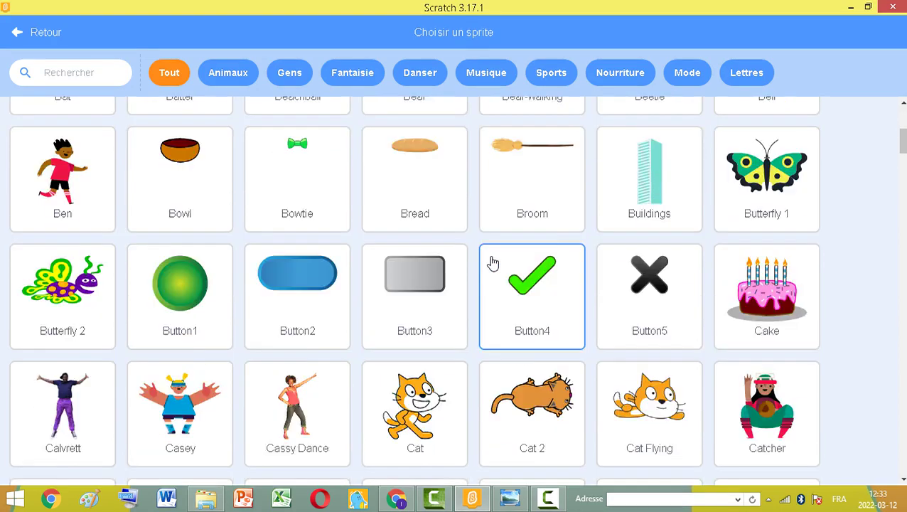
{"action": "scroll", "coordinate": [492, 261], "scroll_direction": "down", "scroll_amount": 2}
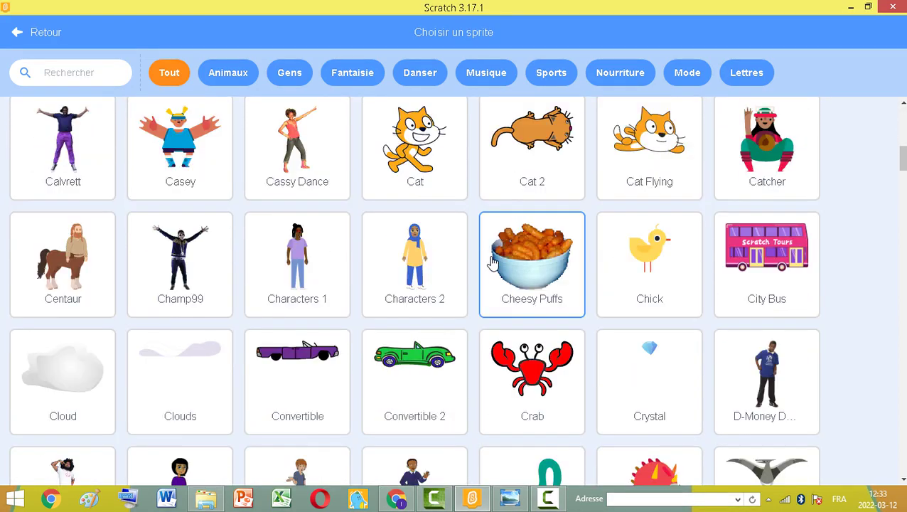
{"action": "scroll", "coordinate": [490, 260], "scroll_direction": "down", "scroll_amount": 2}
{"action": "scroll", "coordinate": [492, 260], "scroll_direction": "down", "scroll_amount": 2}
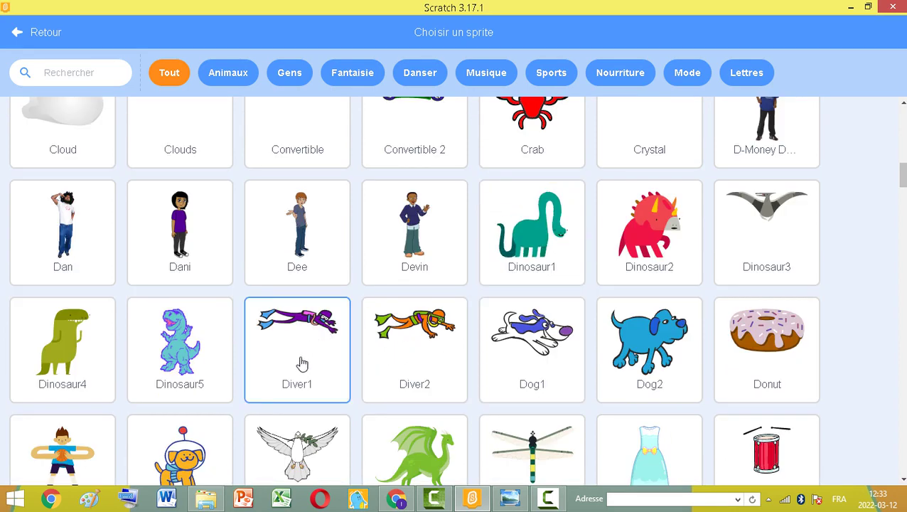
{"action": "left_click", "coordinate": [416, 366]}
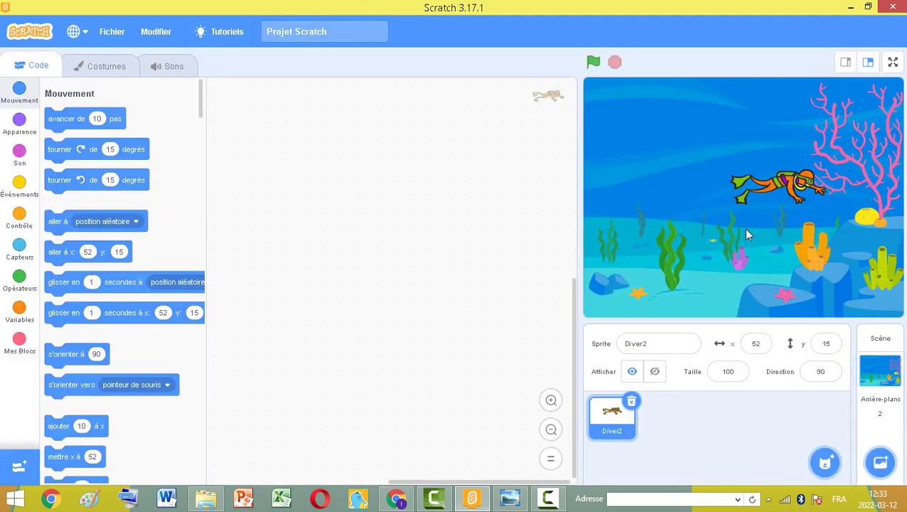
Step: Move the diver to about x -65, y 38 on the stage and set its size to 60
{"action": "left_click_drag", "start_coordinate": [781, 194], "coordinate": [702, 177]}
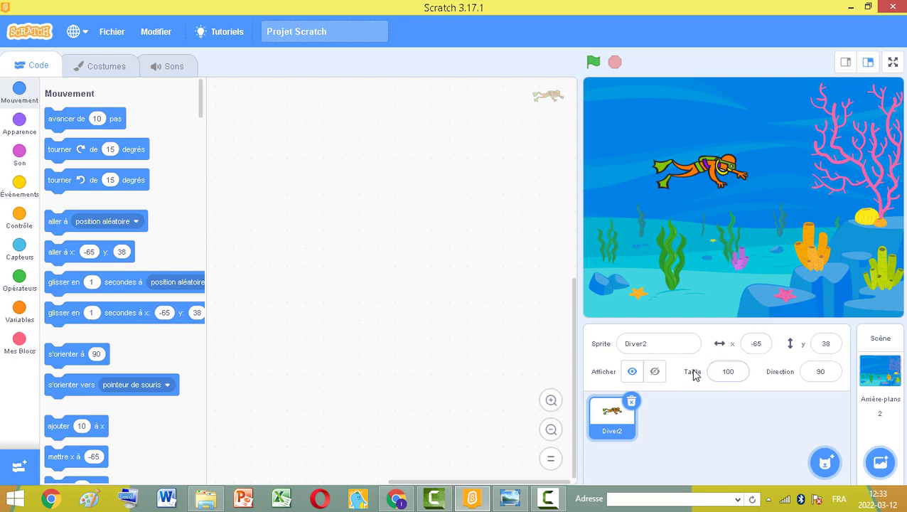
{"action": "left_click", "coordinate": [714, 369]}
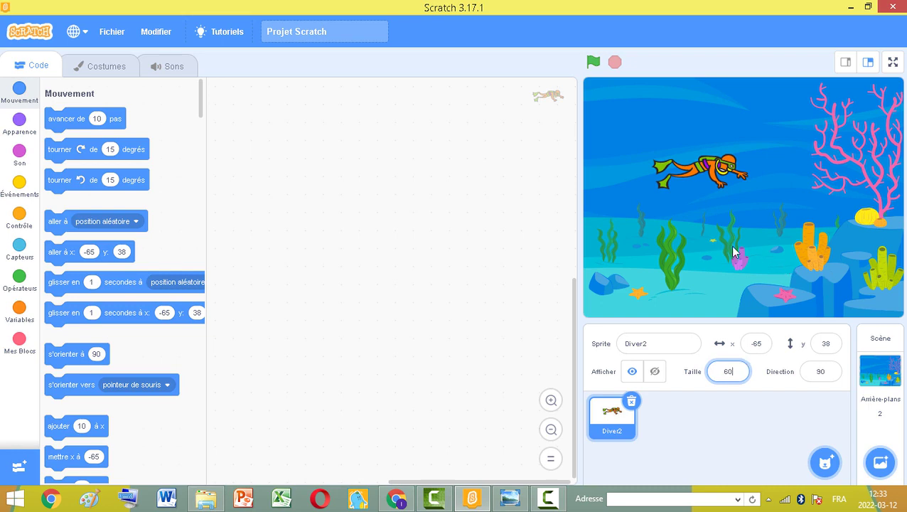
{"action": "key", "text": "Return"}
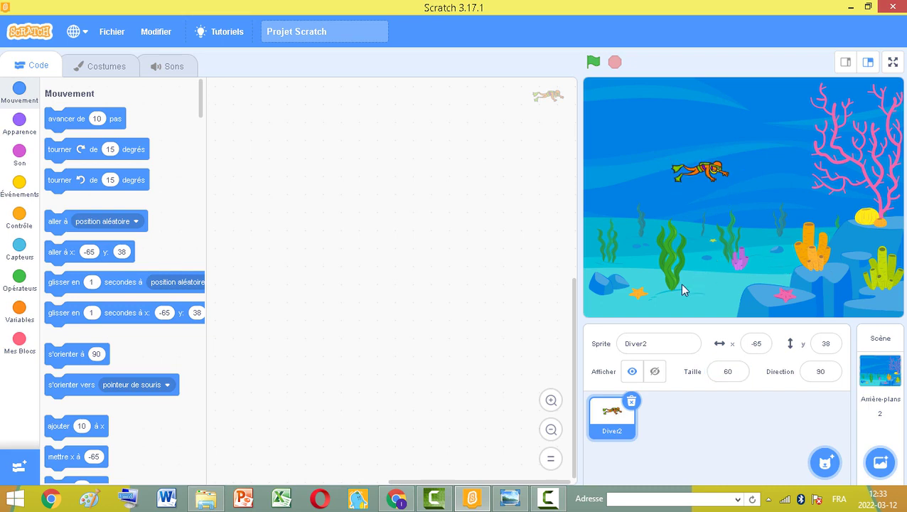
Step: Add the Shark sprite from the Animaux category of the sprite library
{"action": "left_click", "coordinate": [824, 462]}
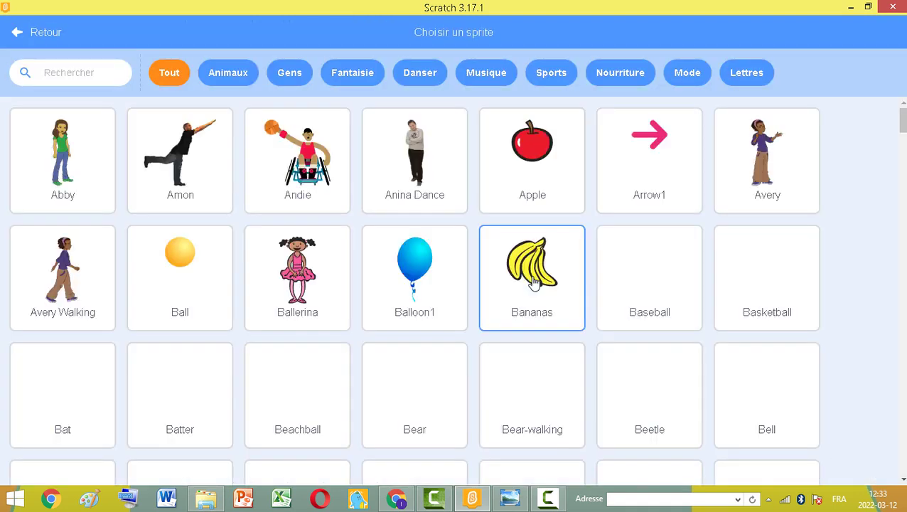
{"action": "left_click", "coordinate": [226, 74]}
{"action": "scroll", "coordinate": [469, 234], "scroll_direction": "down", "scroll_amount": 2}
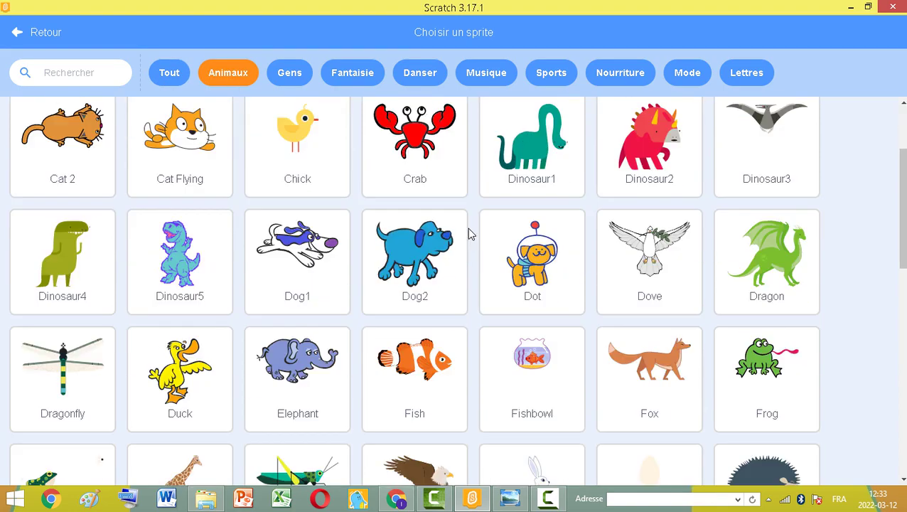
{"action": "scroll", "coordinate": [469, 235], "scroll_direction": "down", "scroll_amount": 10}
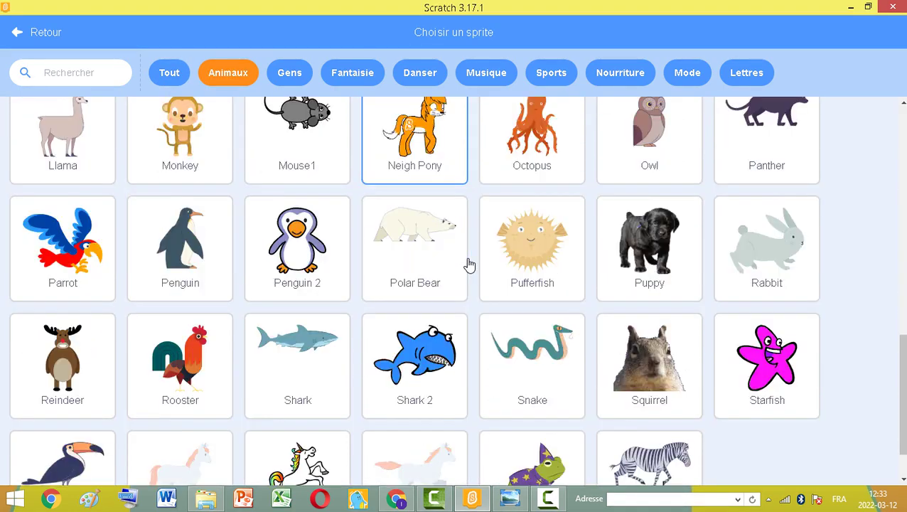
{"action": "scroll", "coordinate": [469, 264], "scroll_direction": "down", "scroll_amount": 1}
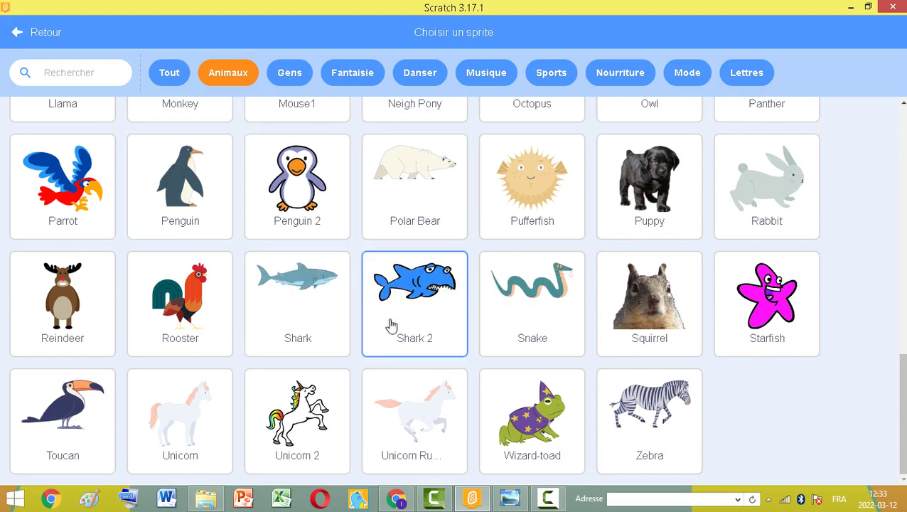
{"action": "left_click", "coordinate": [313, 285]}
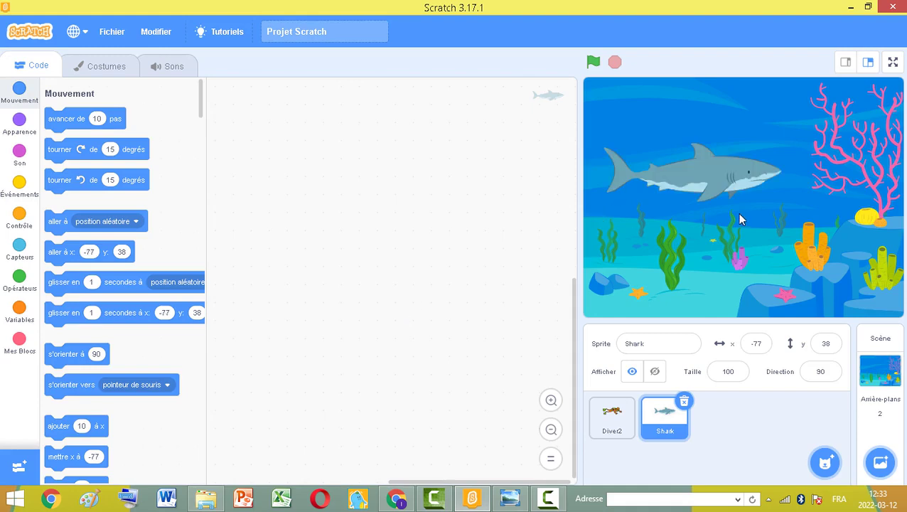
Step: Set the shark's size to 60 and place it below the diver at about x -84, y -92
{"action": "left_click_drag", "start_coordinate": [723, 183], "coordinate": [703, 246]}
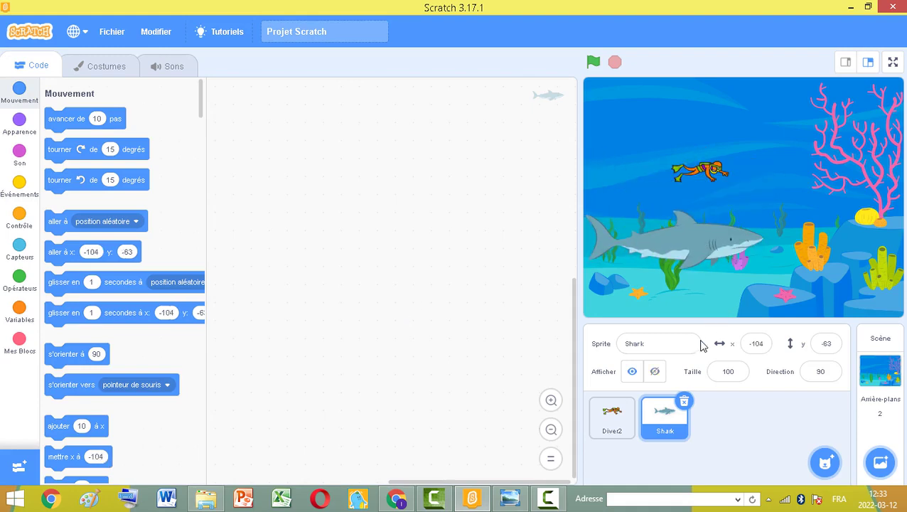
{"action": "left_click", "coordinate": [724, 373]}
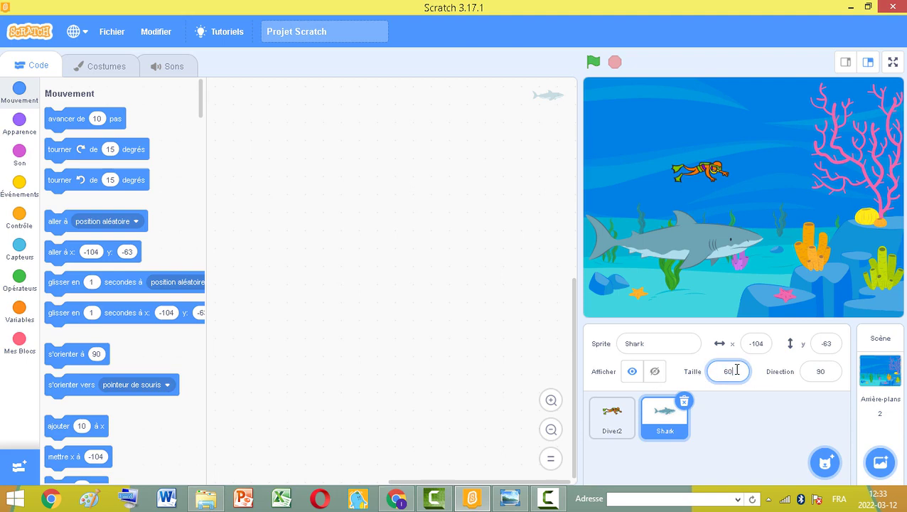
{"action": "type", "text": "60"}
{"action": "key", "text": "Return"}
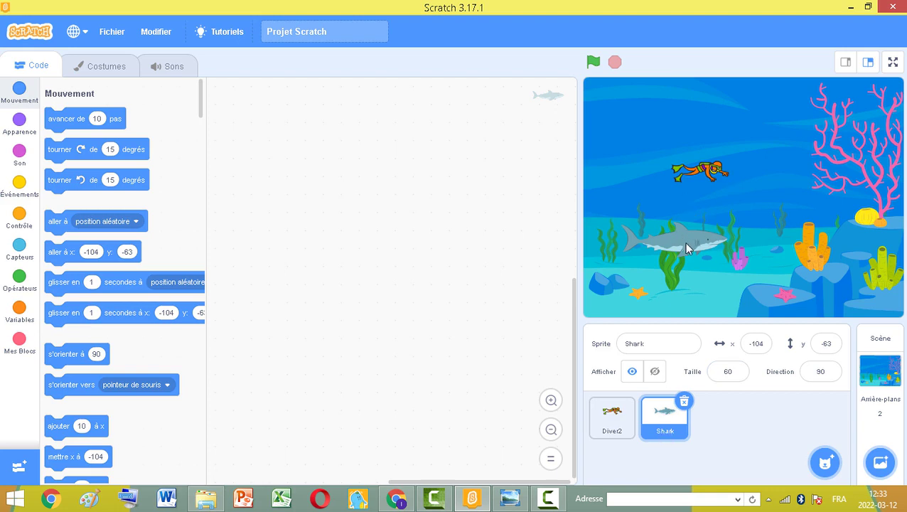
{"action": "left_click_drag", "start_coordinate": [687, 257], "coordinate": [701, 277]}
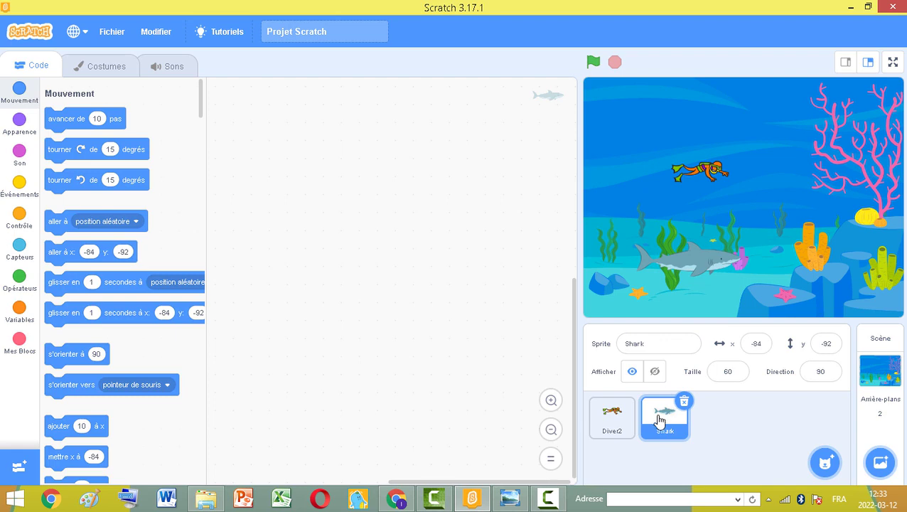
Step: Duplicate the shark sprite twice to get three sharks
{"action": "right_click", "coordinate": [659, 420]}
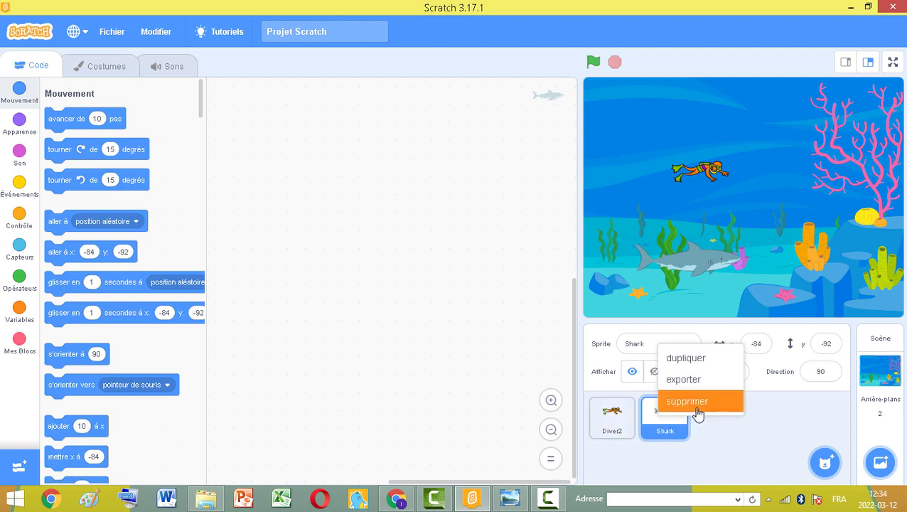
{"action": "left_click", "coordinate": [686, 359]}
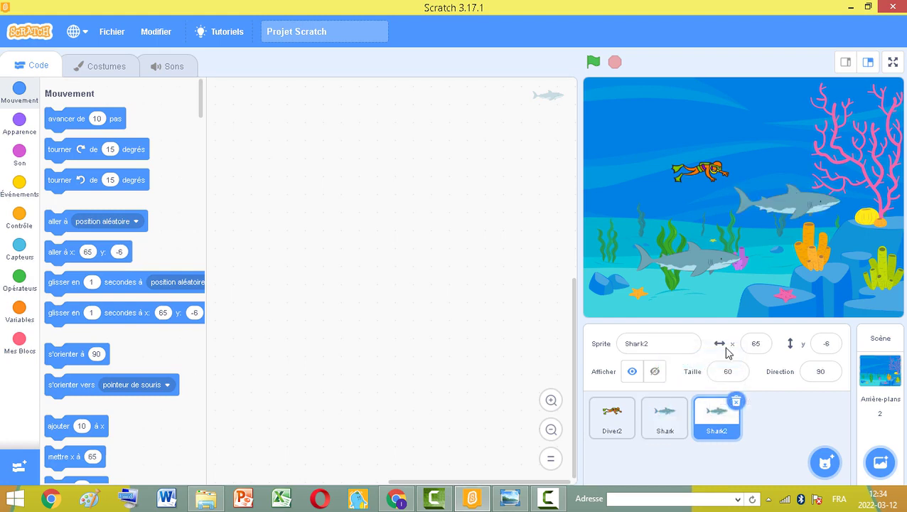
{"action": "right_click", "coordinate": [670, 421]}
{"action": "left_click", "coordinate": [710, 359]}
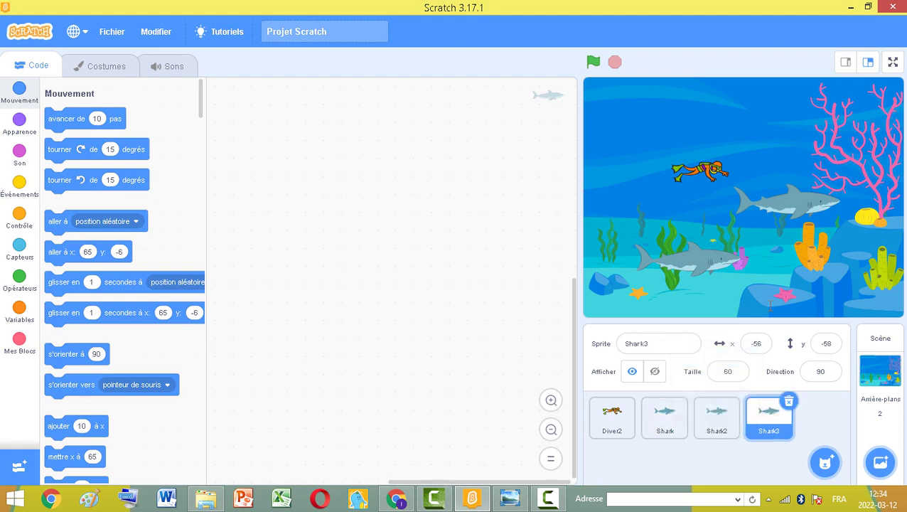
Step: Place the shark copies at about x -37, y 116 and x 106, y -2, raise the original slightly, and check the stage in full screen
{"action": "left_click_drag", "start_coordinate": [736, 236], "coordinate": [750, 125]}
{"action": "left_click_drag", "start_coordinate": [784, 204], "coordinate": [801, 186]}
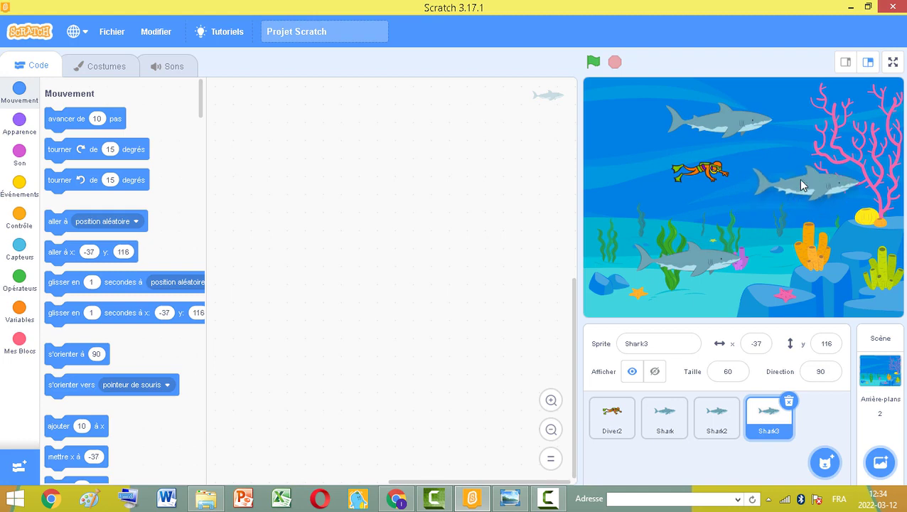
{"action": "left_click_drag", "start_coordinate": [729, 259], "coordinate": [725, 234]}
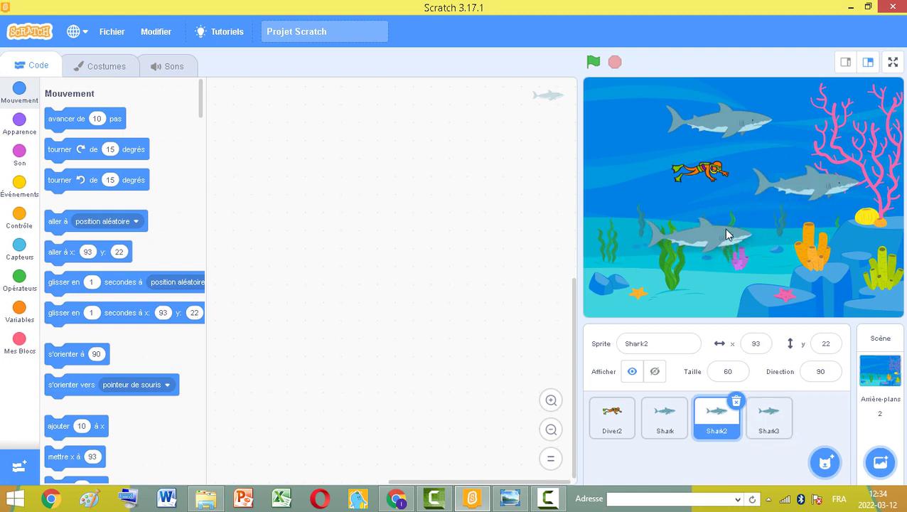
{"action": "left_click_drag", "start_coordinate": [802, 188], "coordinate": [818, 202]}
{"action": "left_click", "coordinate": [802, 194]}
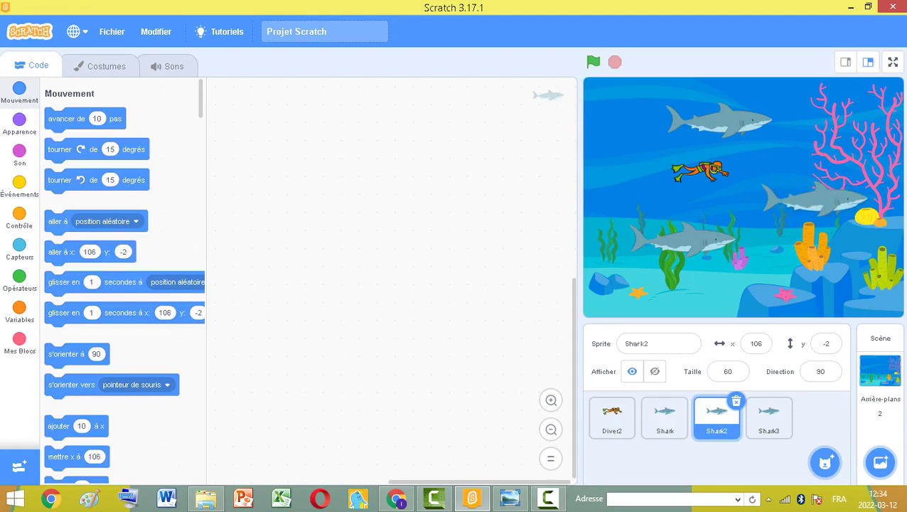
{"action": "left_click", "coordinate": [895, 63]}
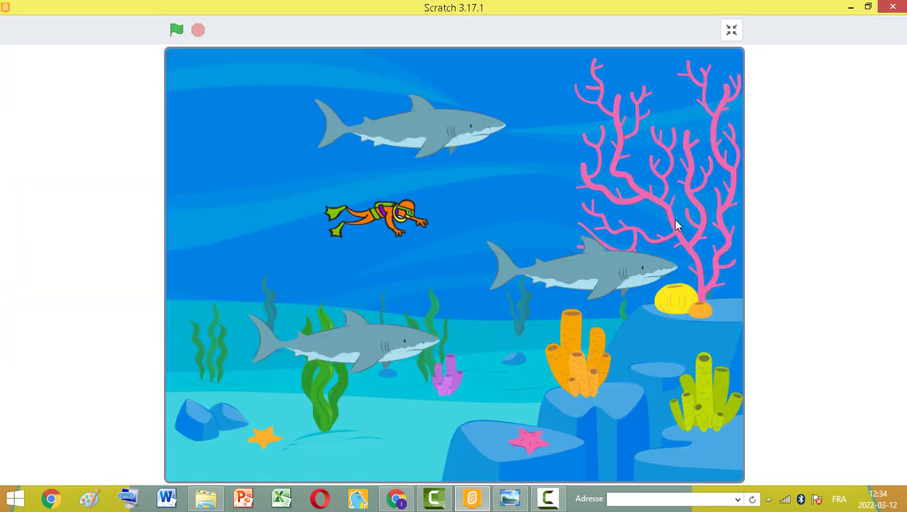
{"action": "left_click", "coordinate": [731, 30]}
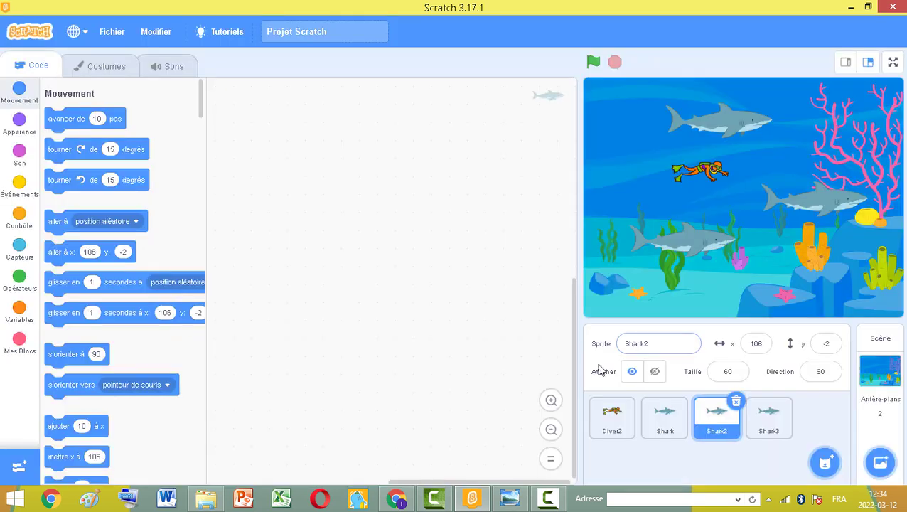
Step: Switch to the photo viewer and read the "Programmer le jeu" section of P-23.jpg down to "Premier script"
{"action": "left_click", "coordinate": [509, 497]}
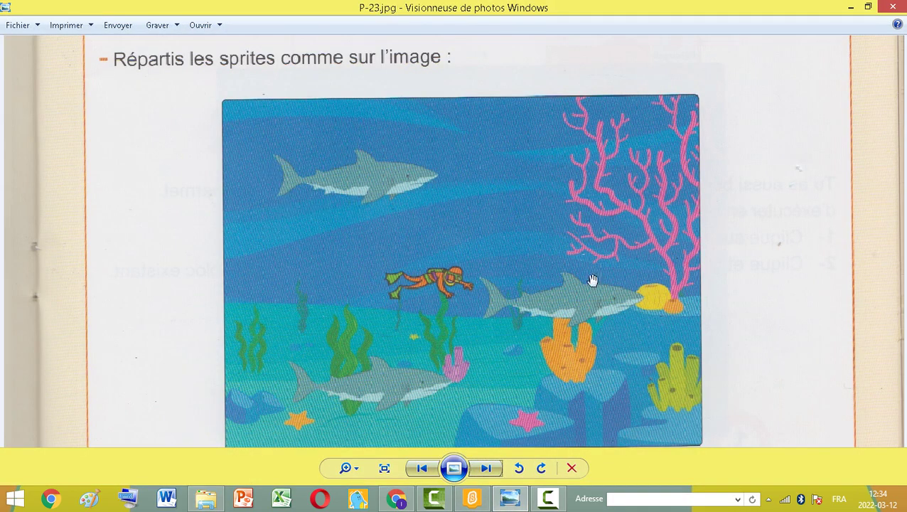
{"action": "scroll", "coordinate": [591, 279], "scroll_direction": "down", "scroll_amount": 1}
{"action": "scroll", "coordinate": [595, 308], "scroll_direction": "up", "scroll_amount": 1}
{"action": "left_click_drag", "start_coordinate": [547, 290], "coordinate": [596, 81]}
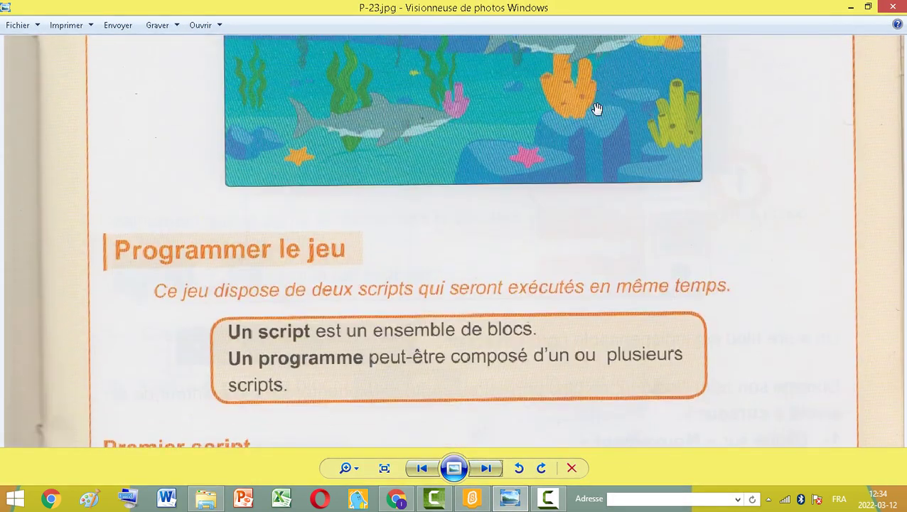
{"action": "left_click_drag", "start_coordinate": [568, 251], "coordinate": [577, 147]}
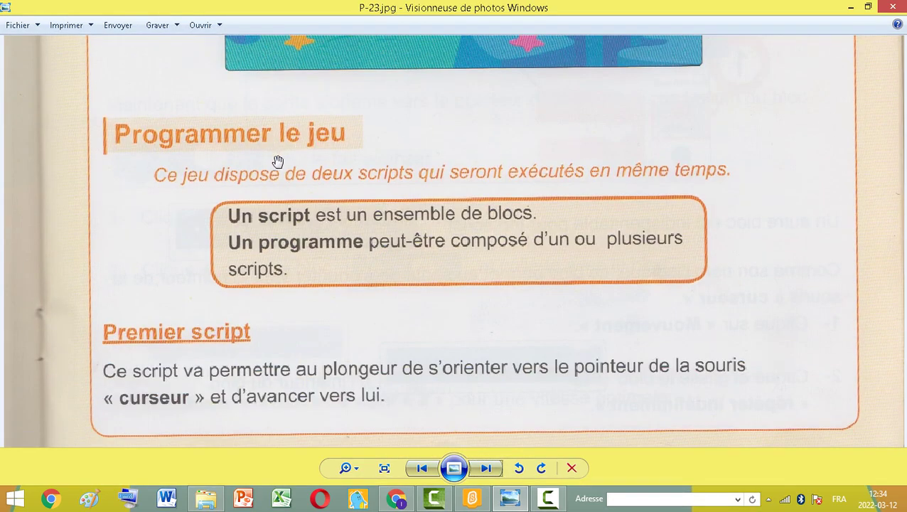